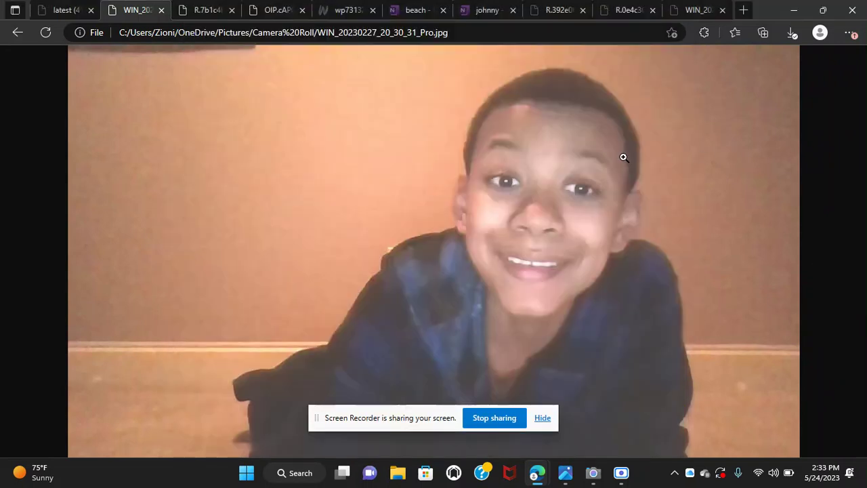
click(207, 11)
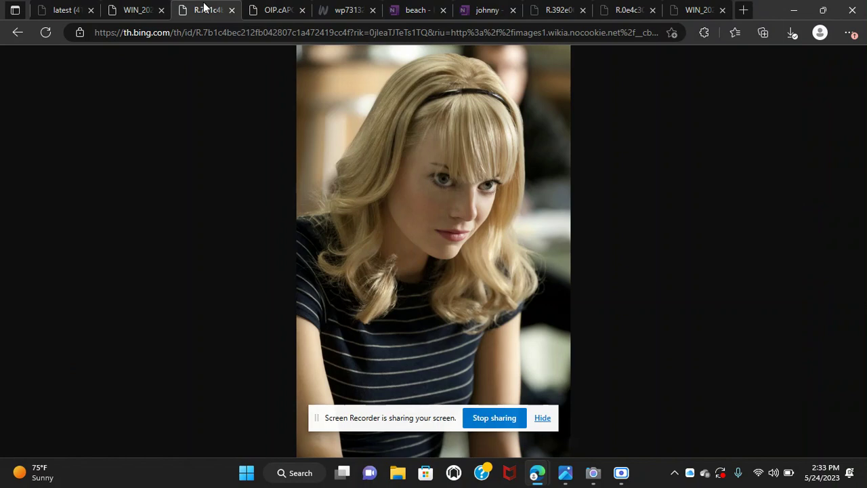
click(276, 9)
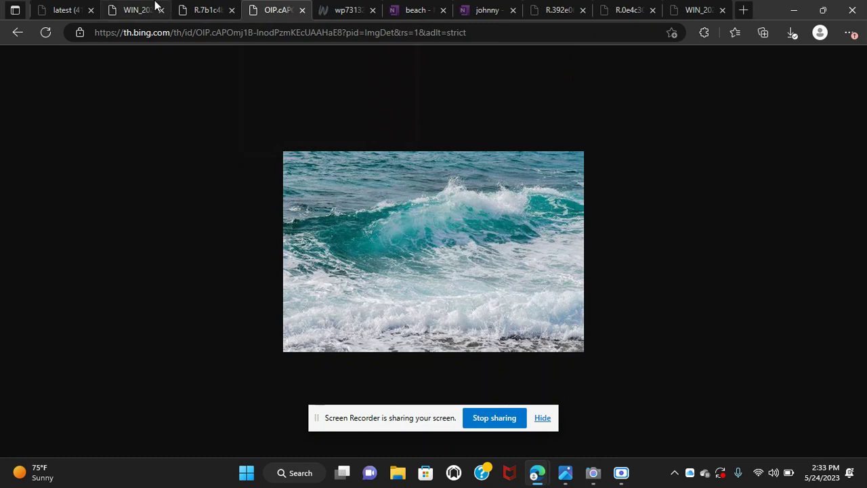
click(136, 9)
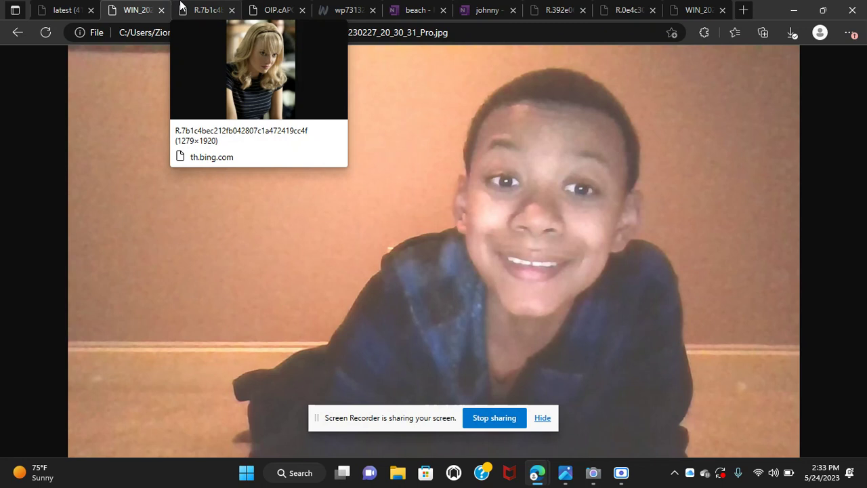
click(203, 10)
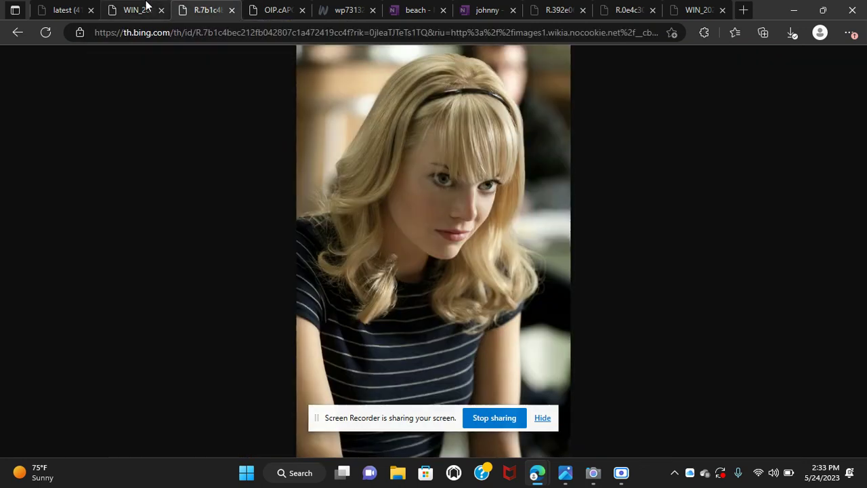
click(135, 10)
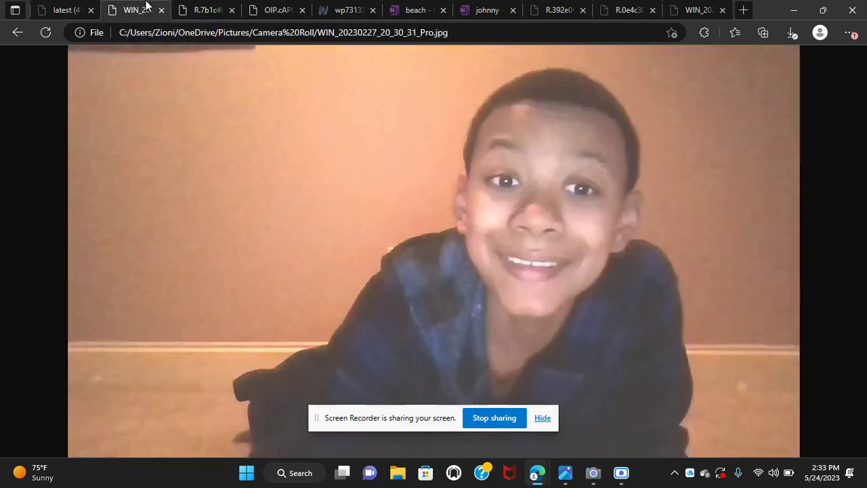
click(196, 6)
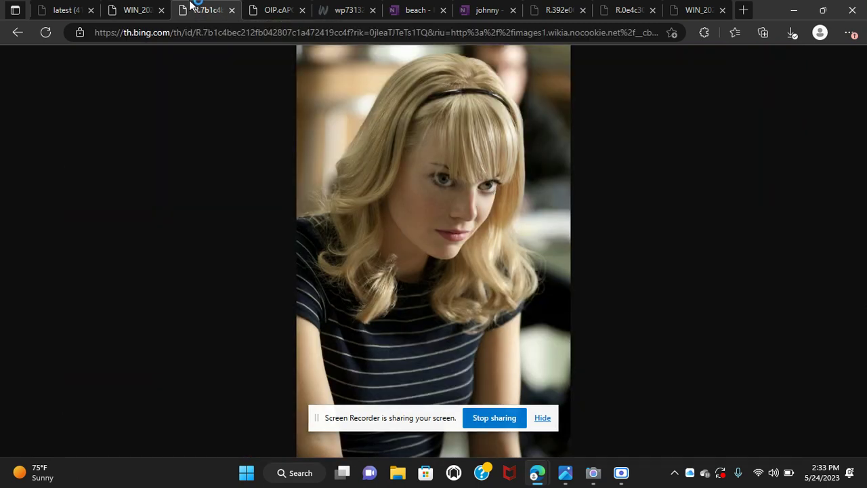
click(142, 6)
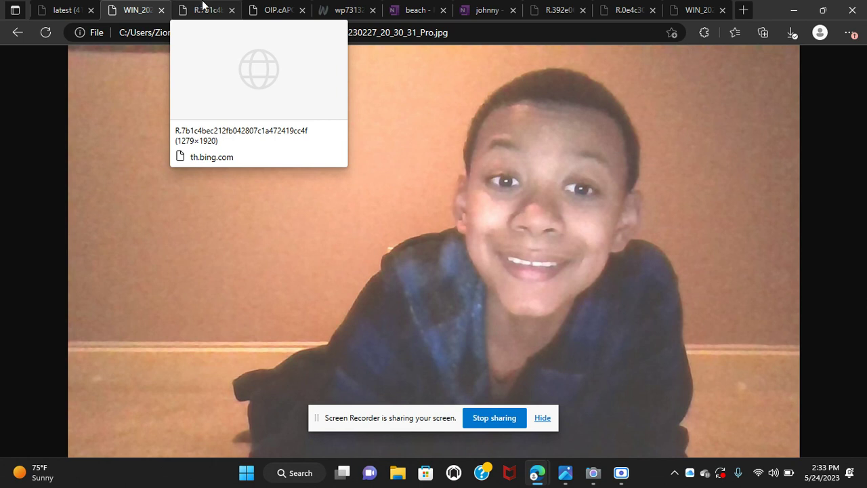
click(203, 5)
click(139, 10)
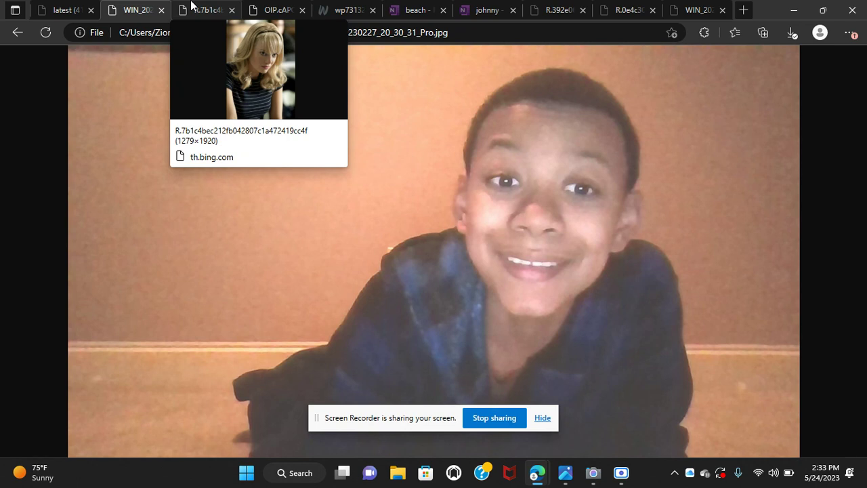
click(192, 8)
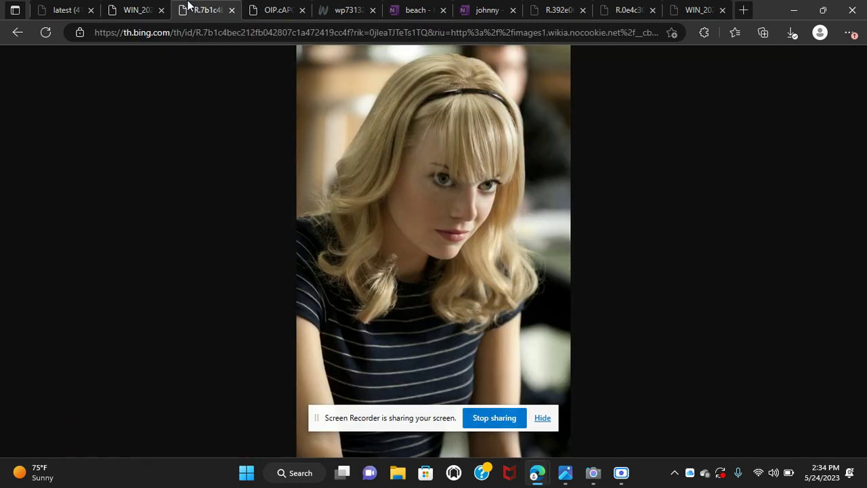
click(139, 10)
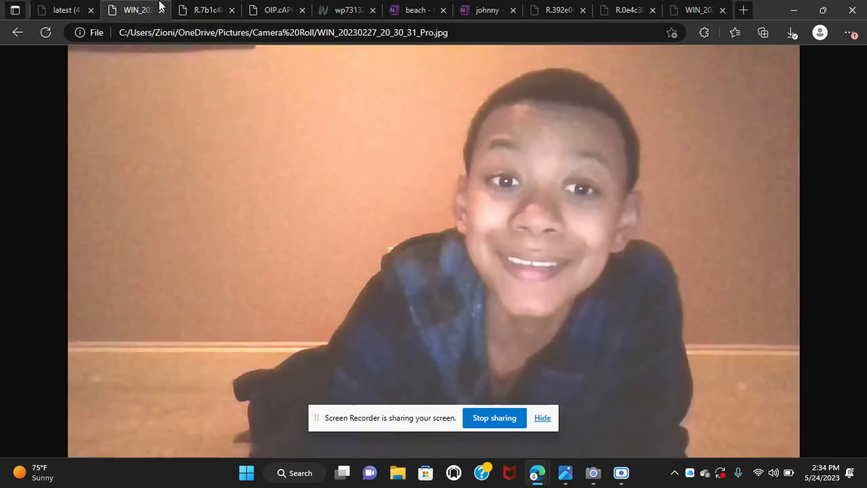
click(197, 10)
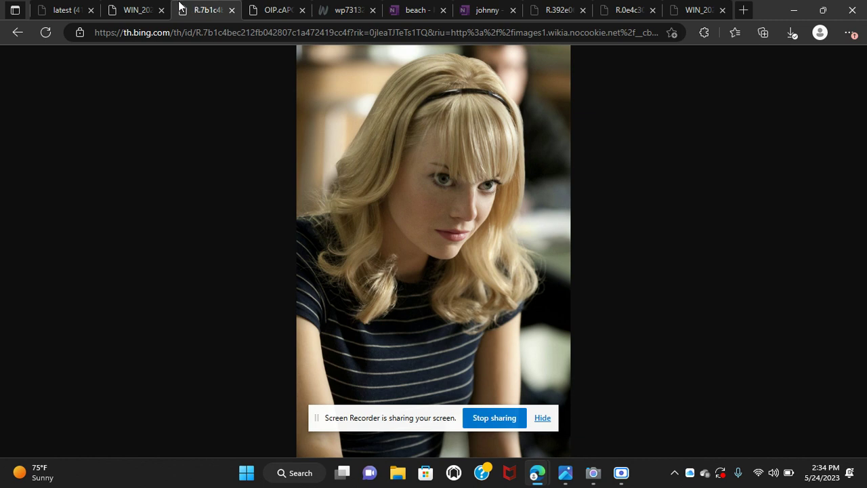
click(154, 8)
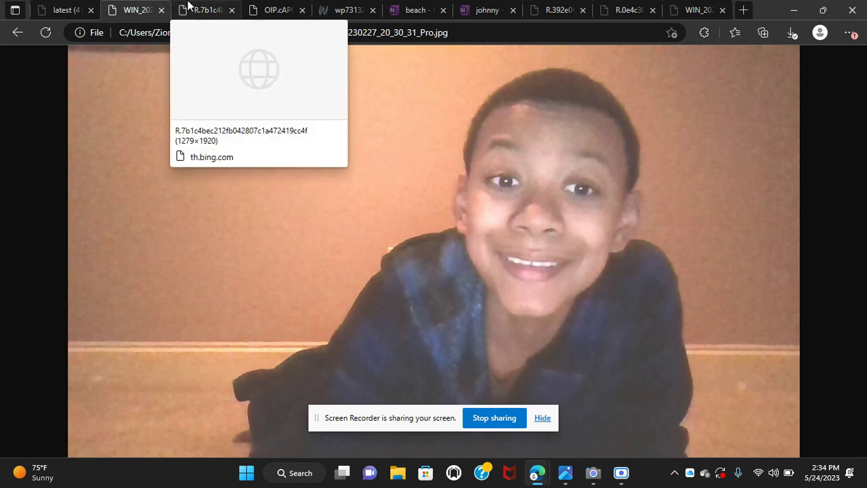
click(190, 5)
mouse_move(135, 10)
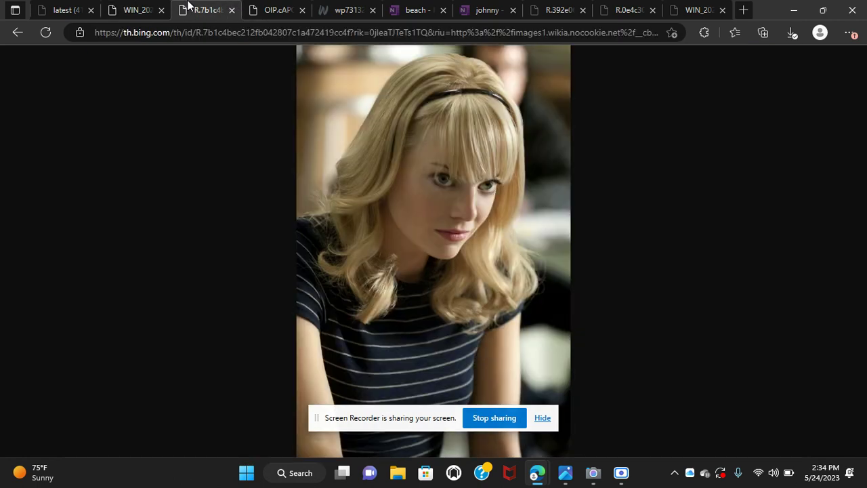
click(132, 6)
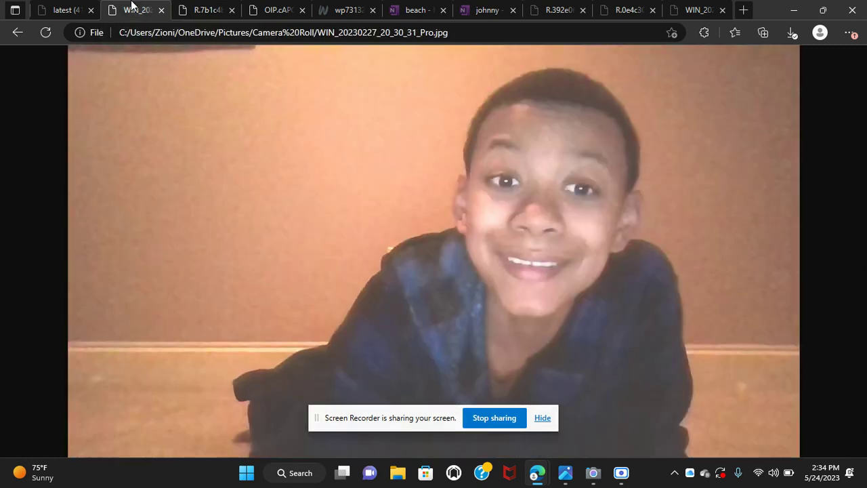
mouse_move(203, 10)
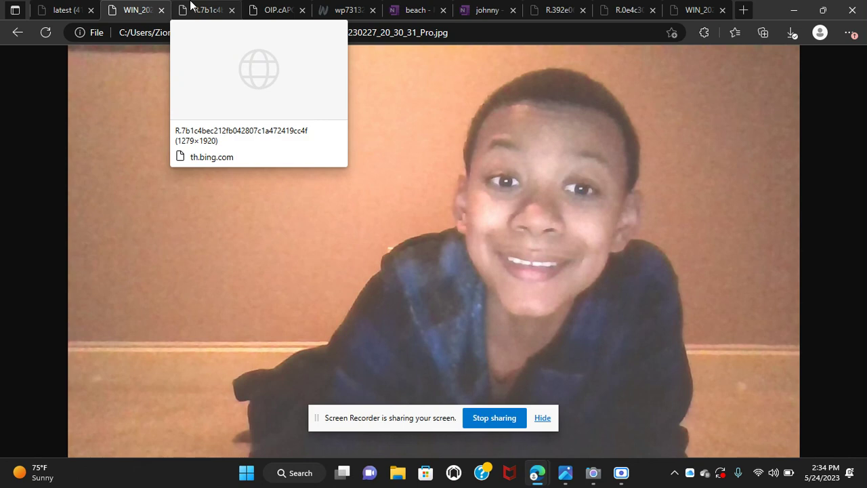
click(192, 6)
mouse_move(135, 9)
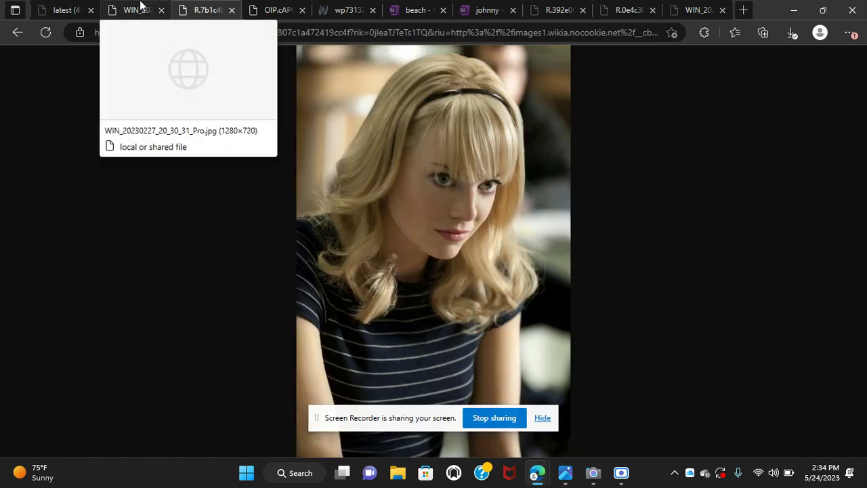
click(141, 5)
click(198, 6)
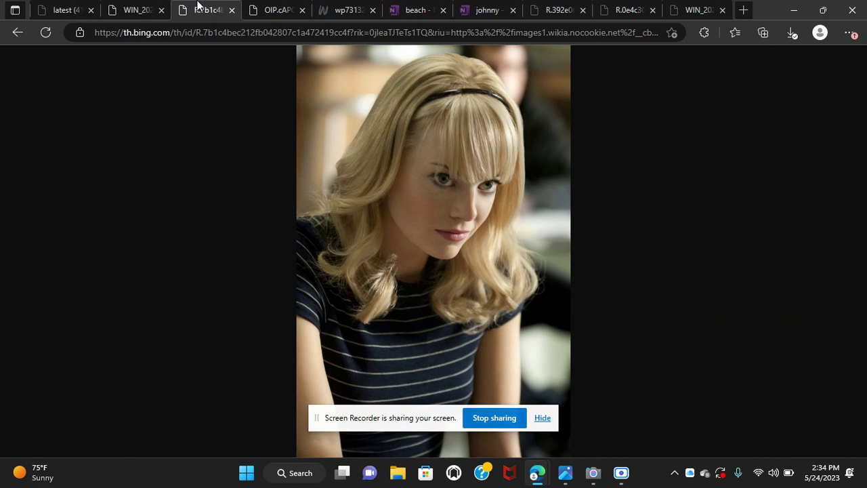
click(141, 10)
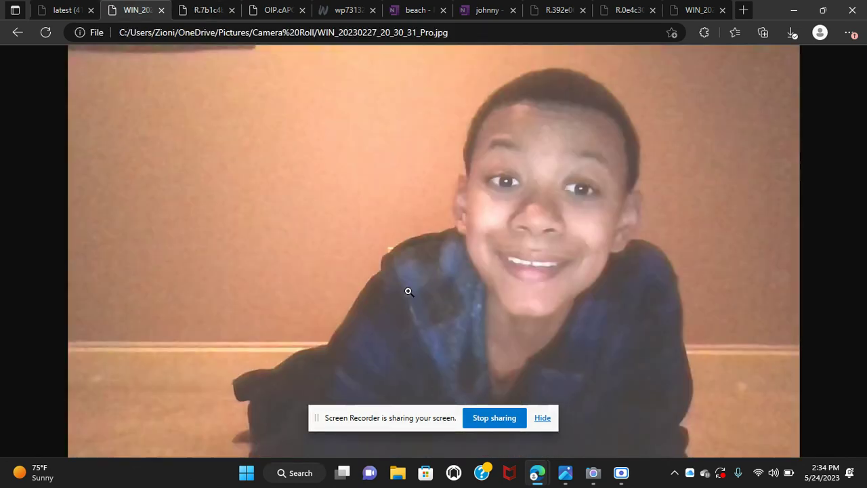